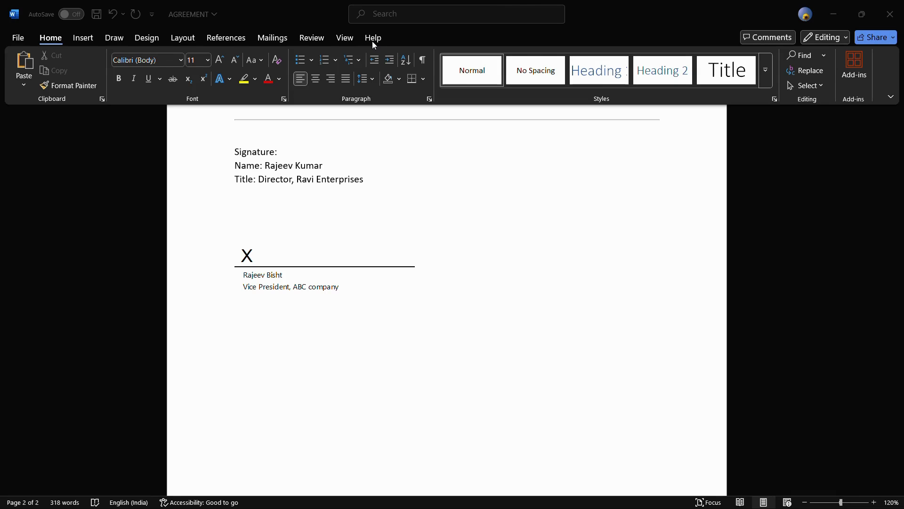
Enable the Developer tab in the ribbon customization options and apply the change.
{"action": "left_click", "coordinate": [20, 39]}
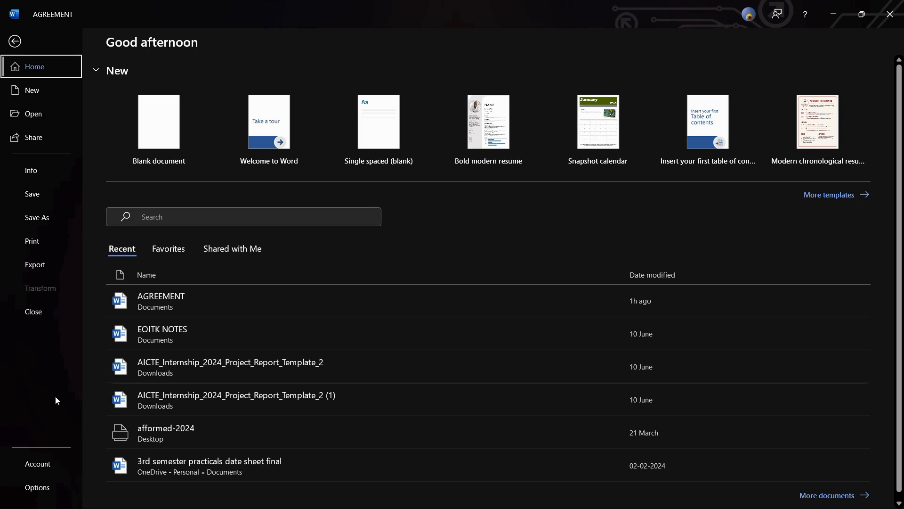
{"action": "left_click", "coordinate": [34, 490]}
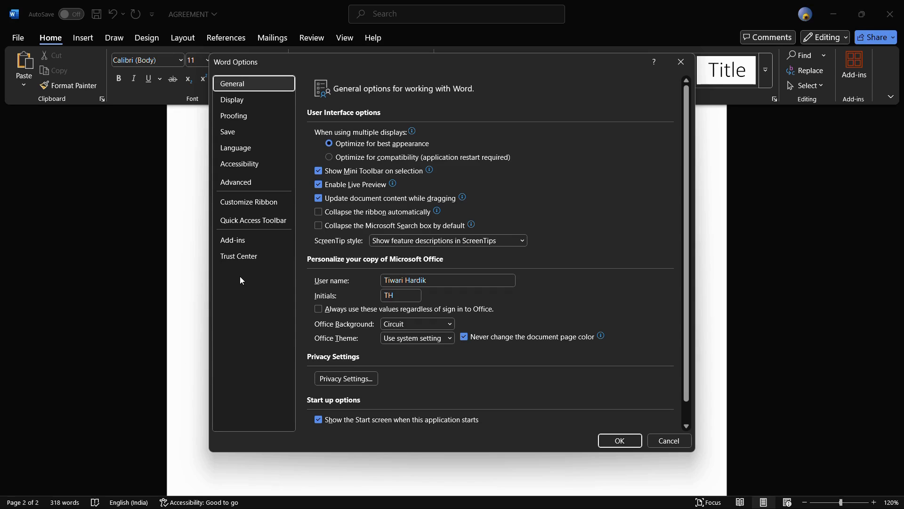
{"action": "left_click", "coordinate": [251, 202]}
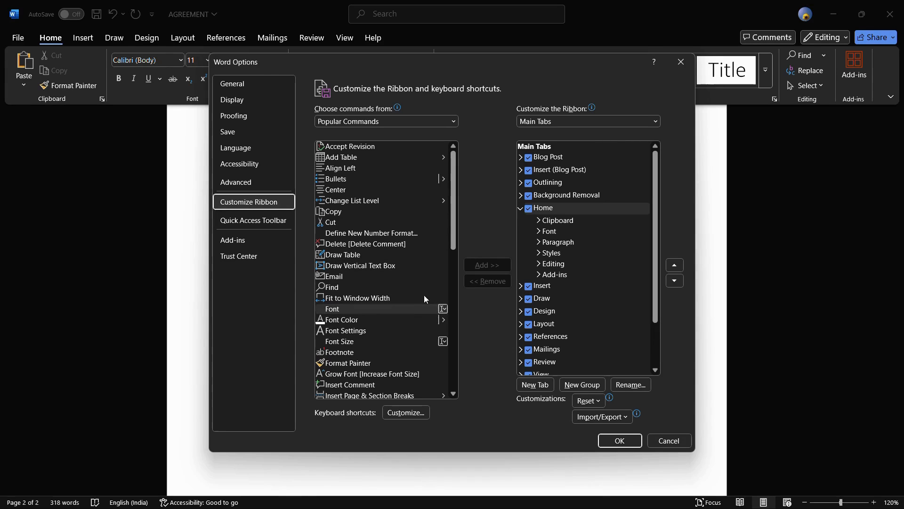
{"action": "scroll", "coordinate": [556, 264], "scroll_direction": "down", "scroll_amount": 2}
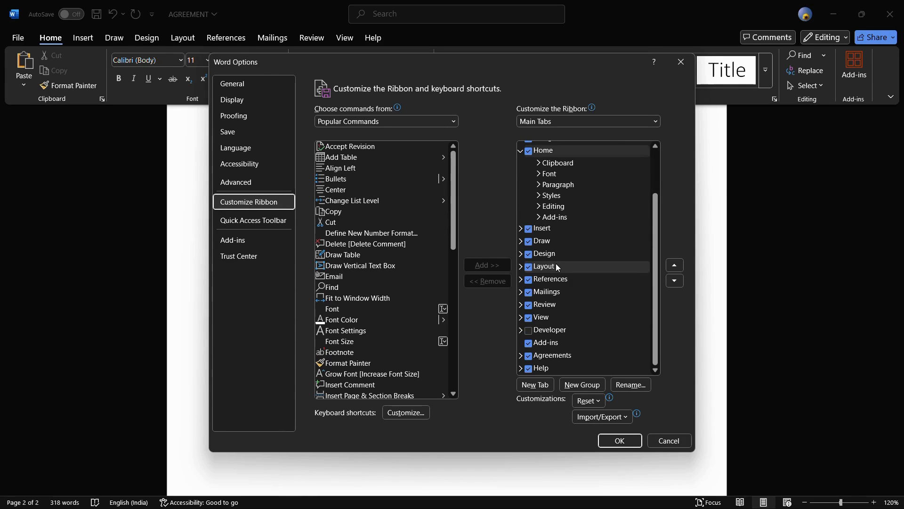
{"action": "left_click", "coordinate": [529, 332]}
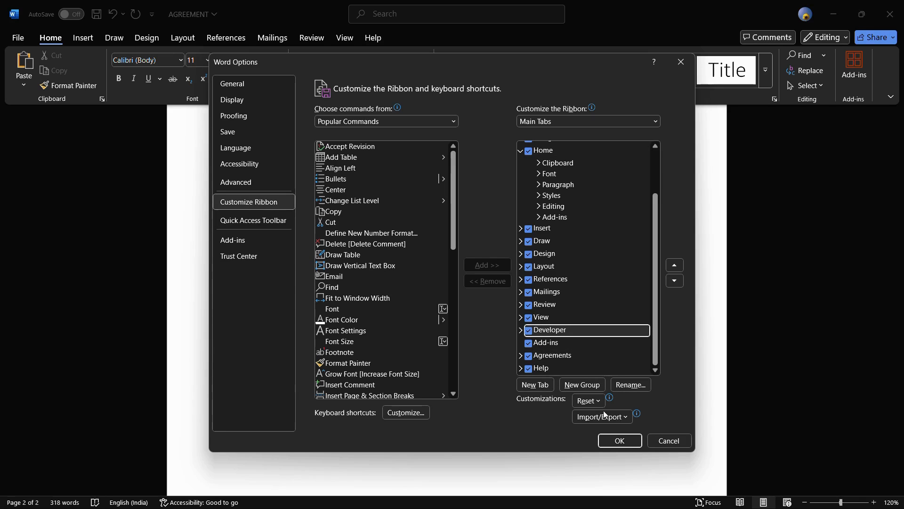
{"action": "left_click", "coordinate": [610, 441]}
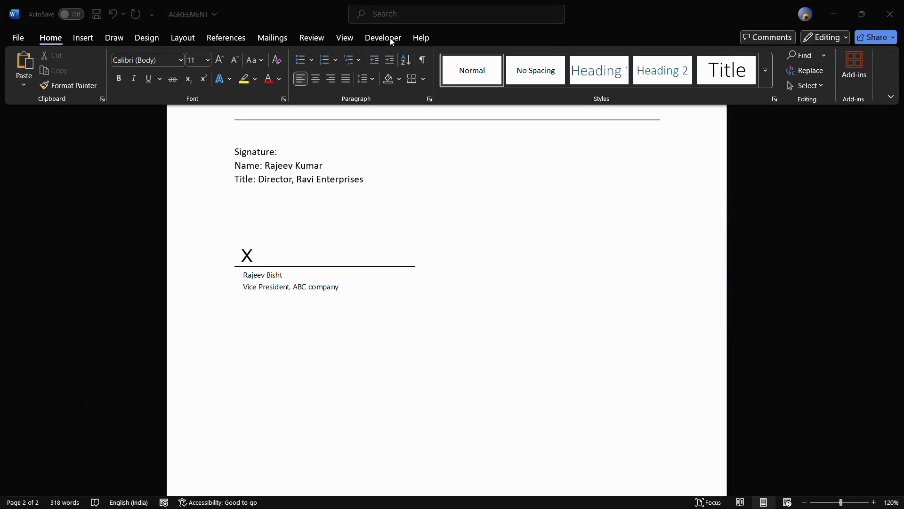
Insert a drop-down list content control on the line below the signature block.
{"action": "left_click", "coordinate": [364, 37]}
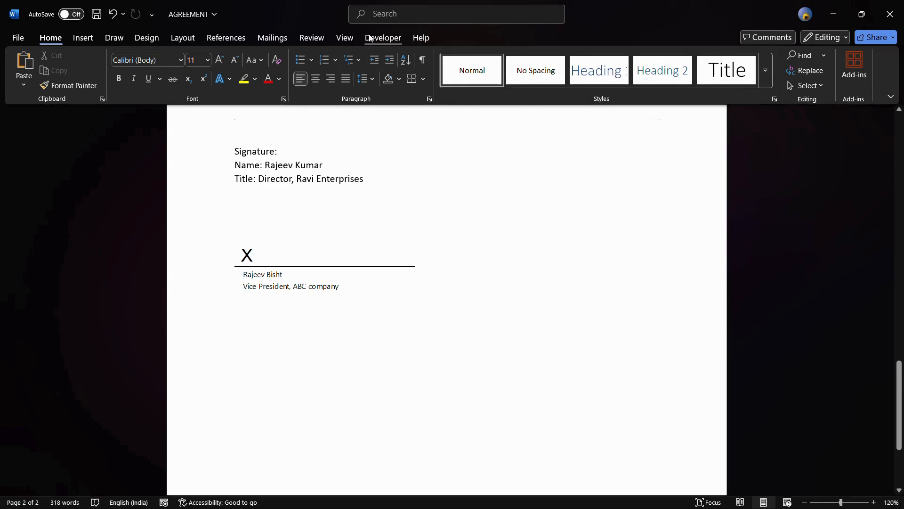
{"action": "left_click", "coordinate": [365, 39]}
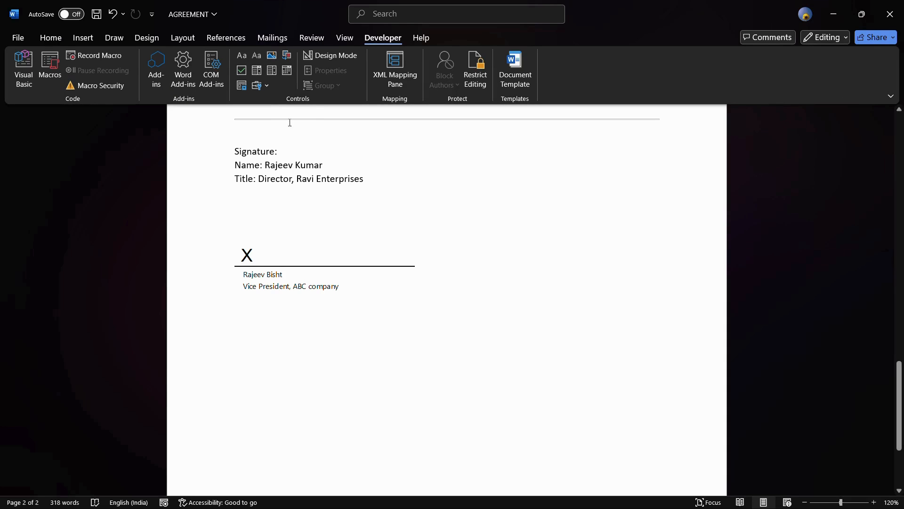
{"action": "left_click", "coordinate": [272, 70]}
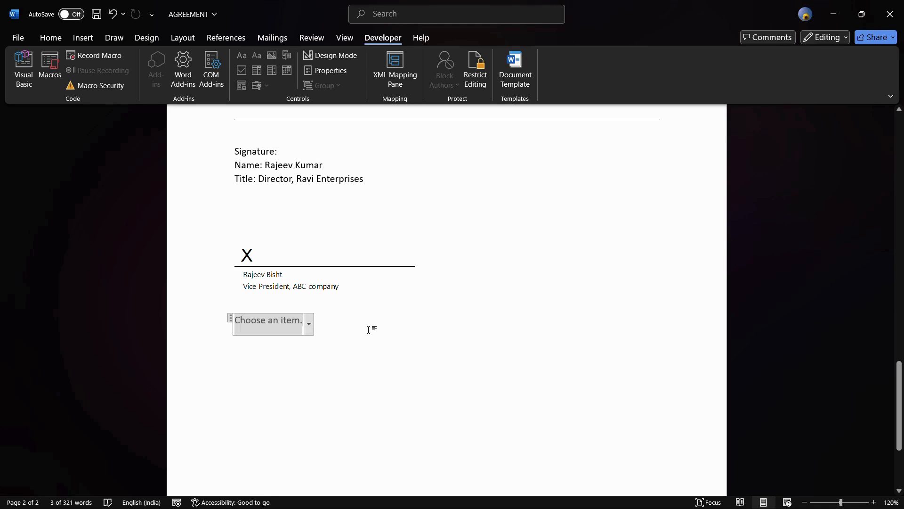
{"action": "key", "text": "ctrl+z"}
{"action": "key", "text": "ctrl+y"}
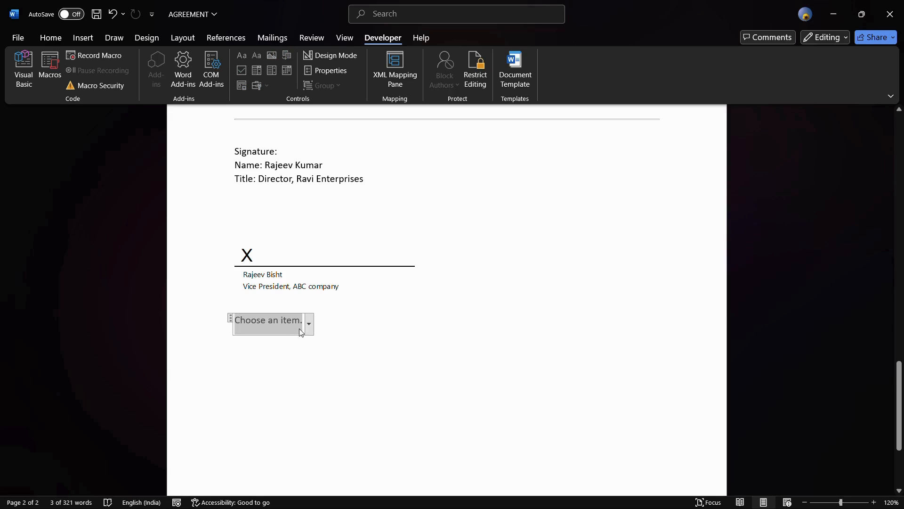
Title the drop-down content control "Choose your Gender" and show it as a Bounding Box.
{"action": "left_click", "coordinate": [320, 69]}
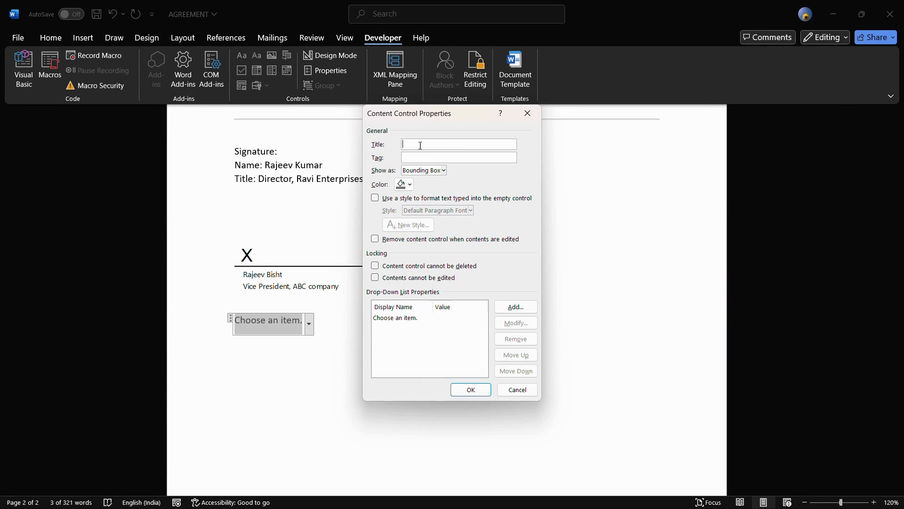
{"action": "left_click_drag", "start_coordinate": [416, 114], "coordinate": [400, 105]}
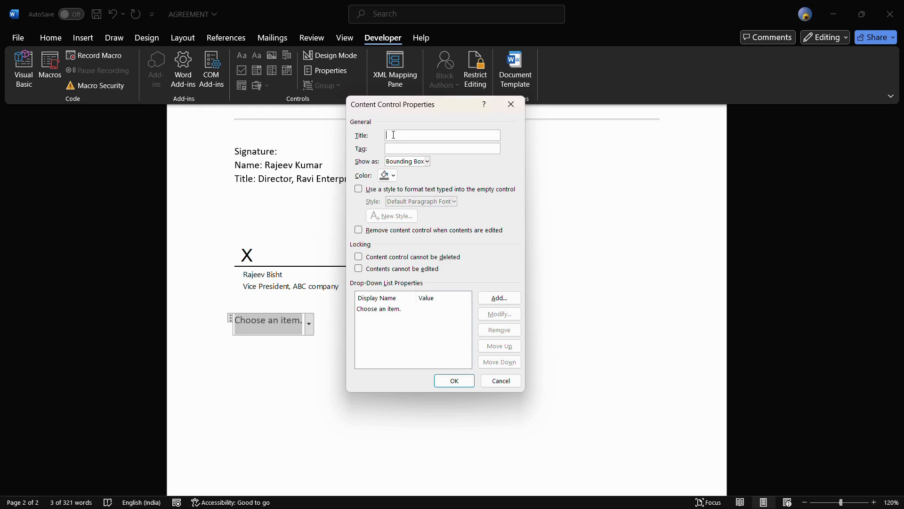
{"action": "type", "text": "Choose your Gender"}
{"action": "left_click", "coordinate": [429, 162]}
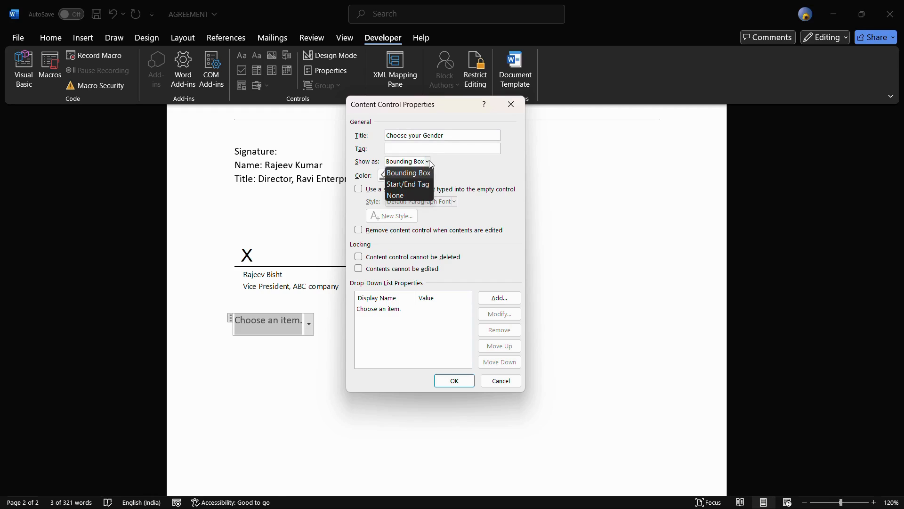
{"action": "left_click", "coordinate": [408, 173]}
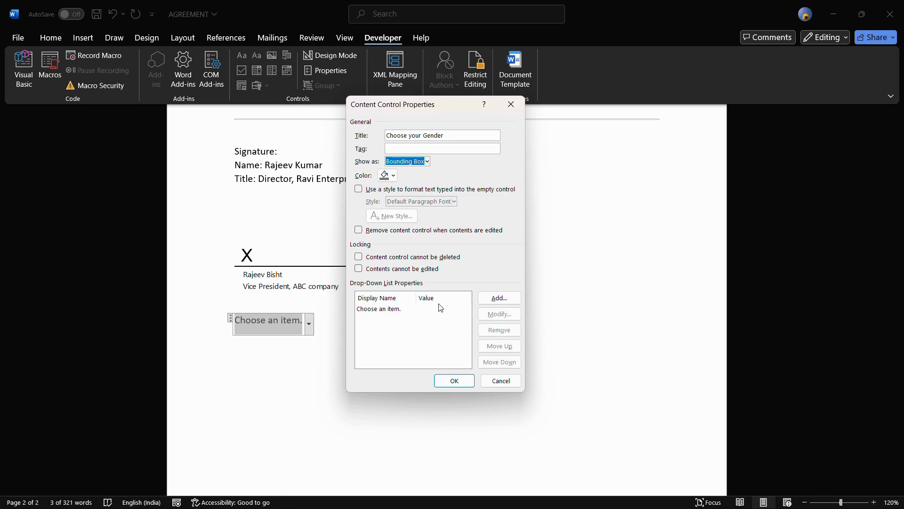
Add the choices Male and Female to the drop-down list and apply the content control properties.
{"action": "left_click", "coordinate": [495, 301]}
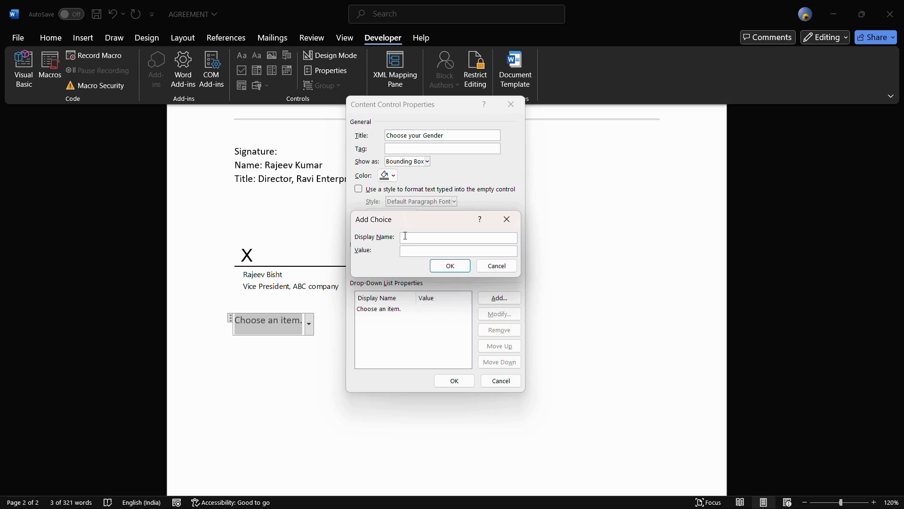
{"action": "type", "text": "Male"}
{"action": "left_click", "coordinate": [449, 264]}
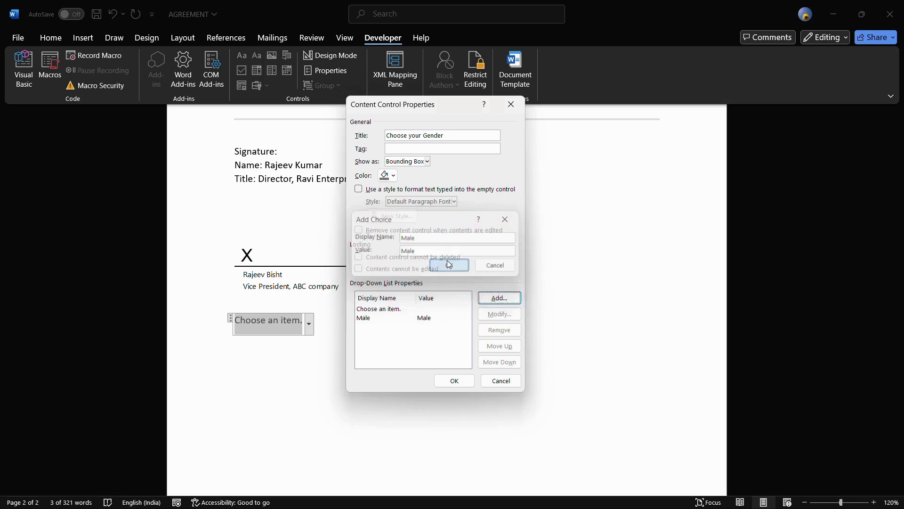
{"action": "left_click", "coordinate": [492, 298]}
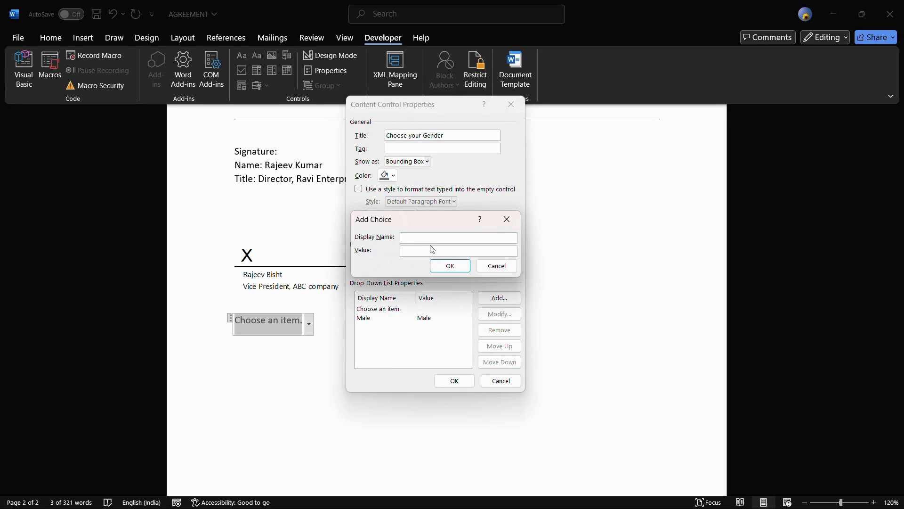
{"action": "type", "text": "Female"}
{"action": "left_click", "coordinate": [454, 272]}
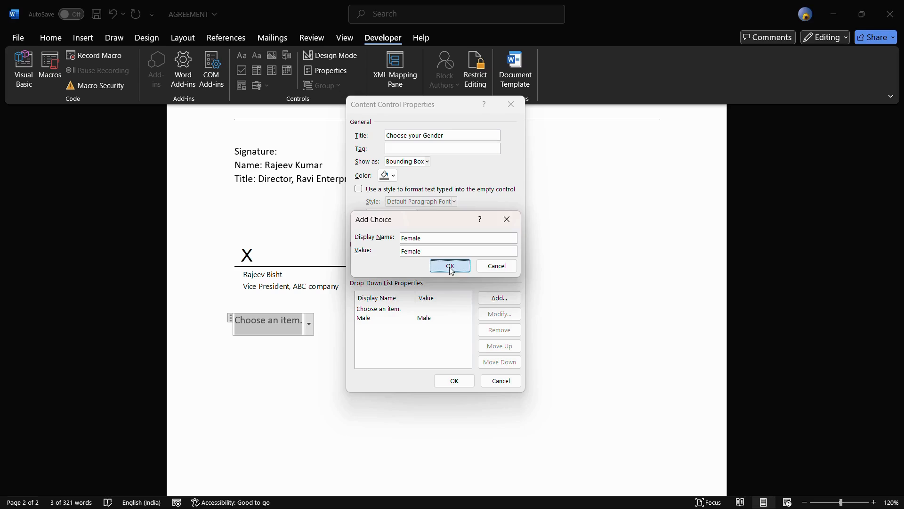
{"action": "left_click", "coordinate": [454, 381]}
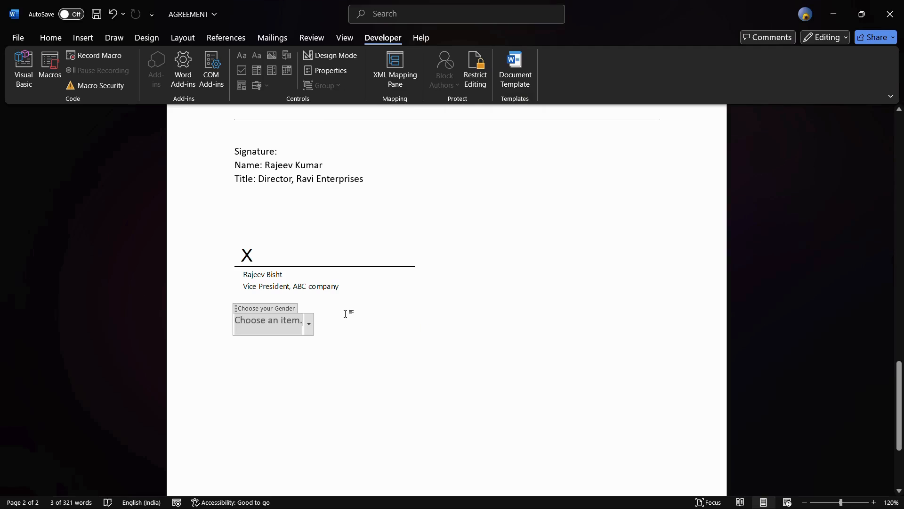
Choose Female in the gender drop-down list below the signature block.
{"action": "left_click", "coordinate": [346, 313]}
{"action": "left_click", "coordinate": [265, 321]}
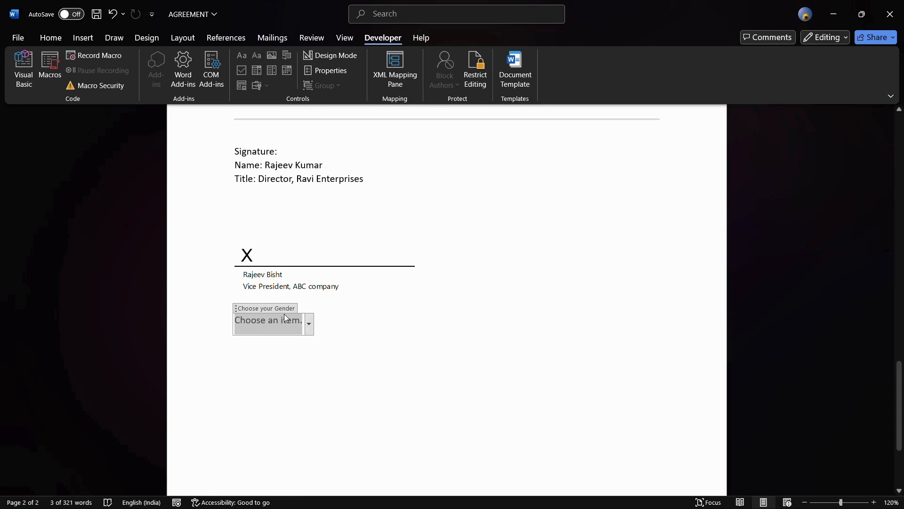
{"action": "left_click", "coordinate": [310, 332]}
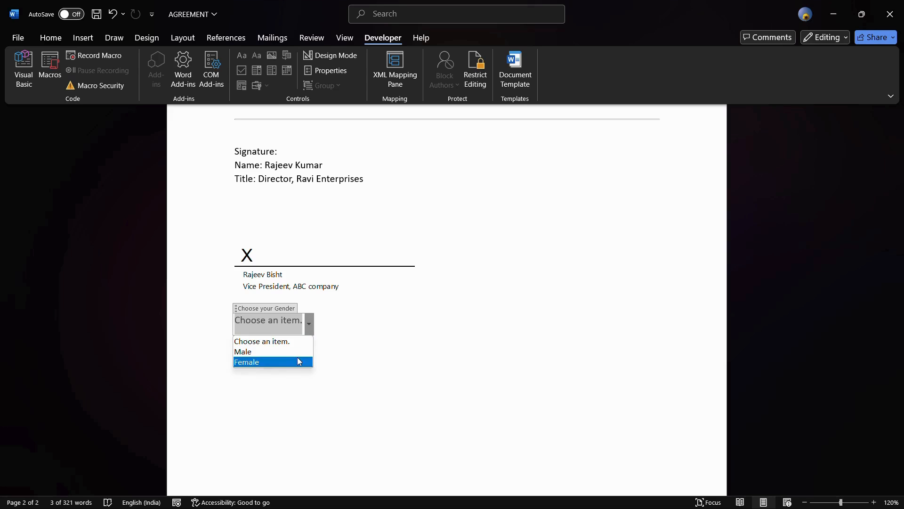
{"action": "left_click", "coordinate": [282, 361]}
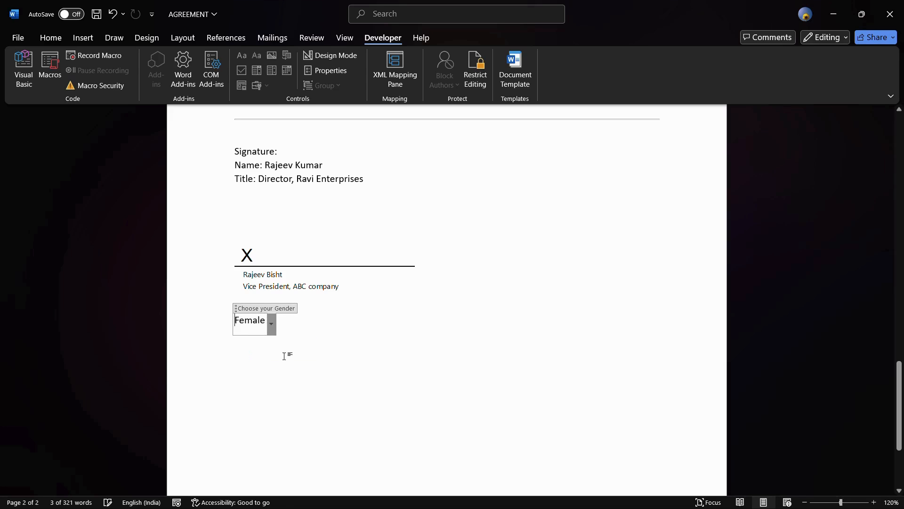
Switch the gender drop-down selection to Male and deselect the control.
{"action": "left_click", "coordinate": [265, 325]}
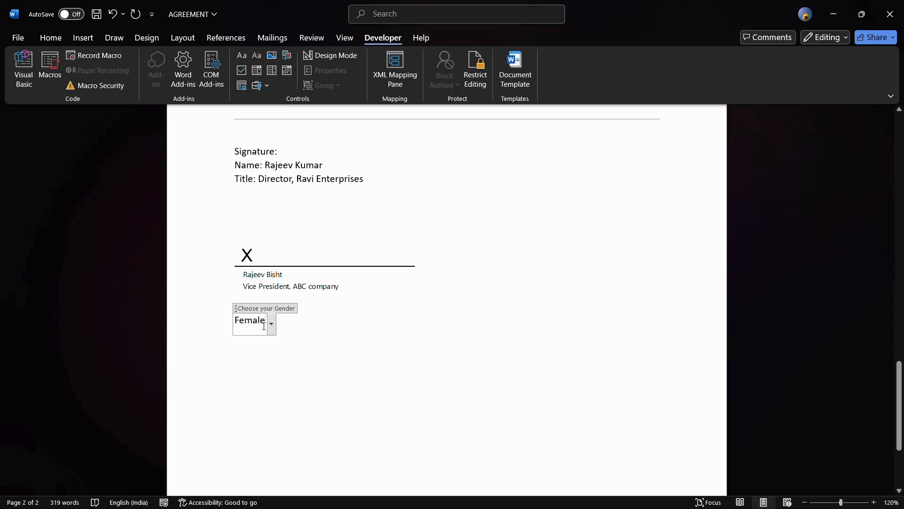
{"action": "left_click", "coordinate": [273, 326]}
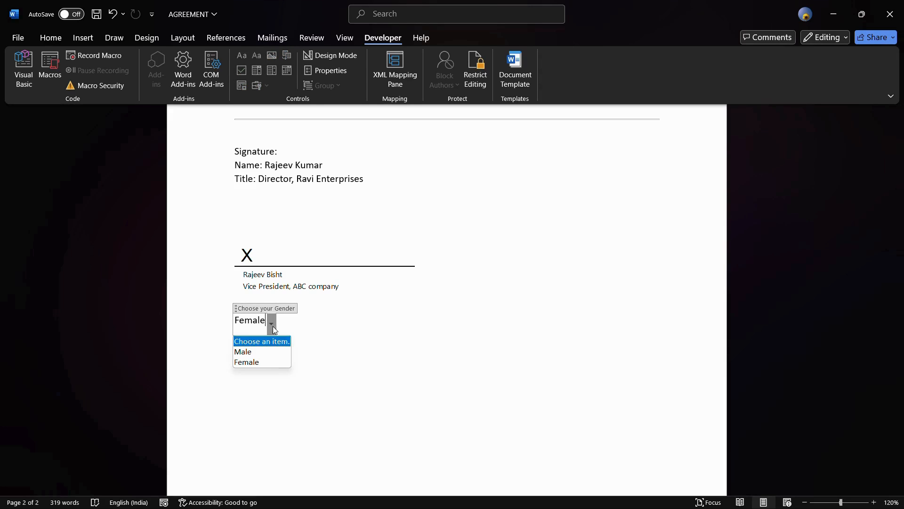
{"action": "left_click", "coordinate": [263, 352]}
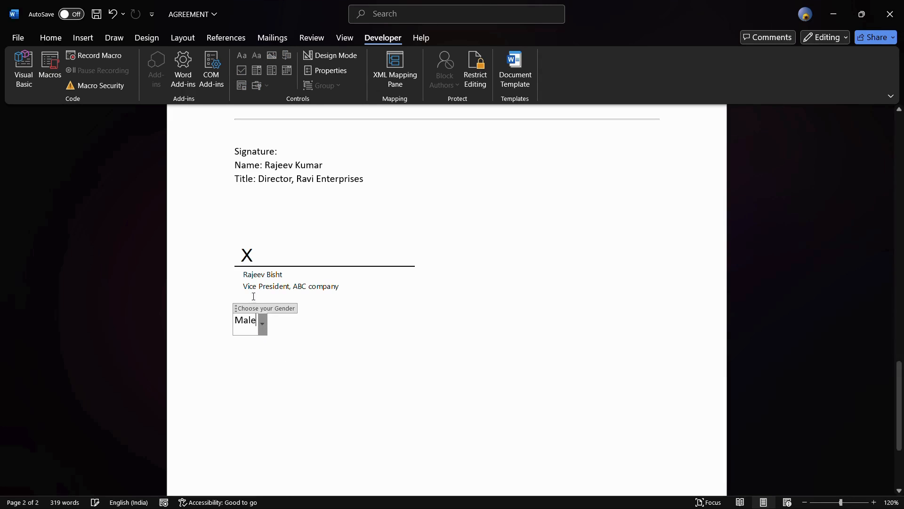
{"action": "left_click", "coordinate": [275, 333]}
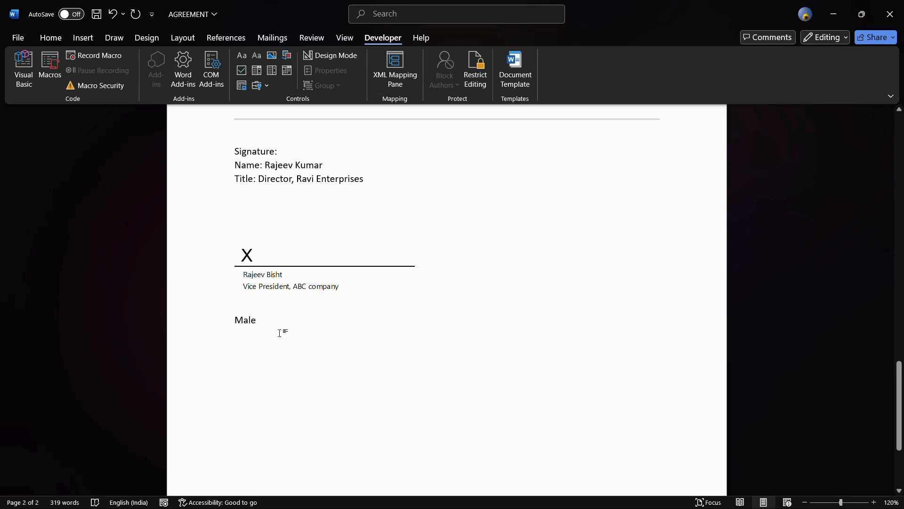